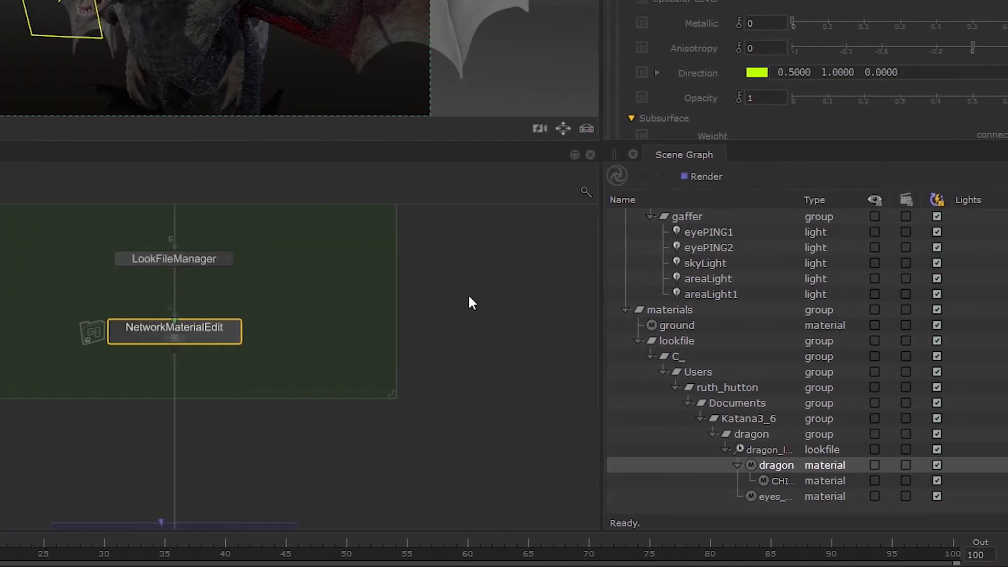
middle_drag(584, 294, 579, 366)
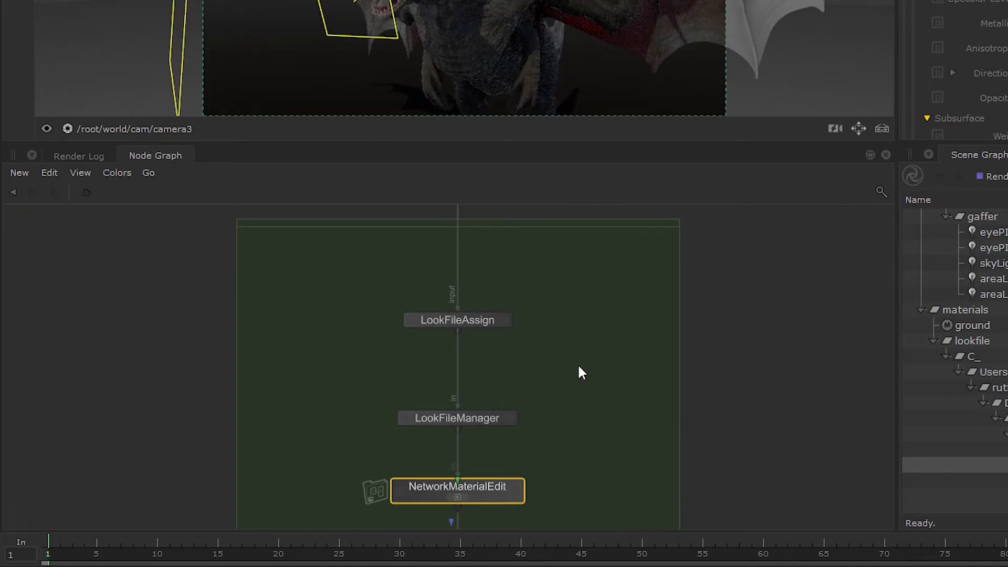
click(490, 324)
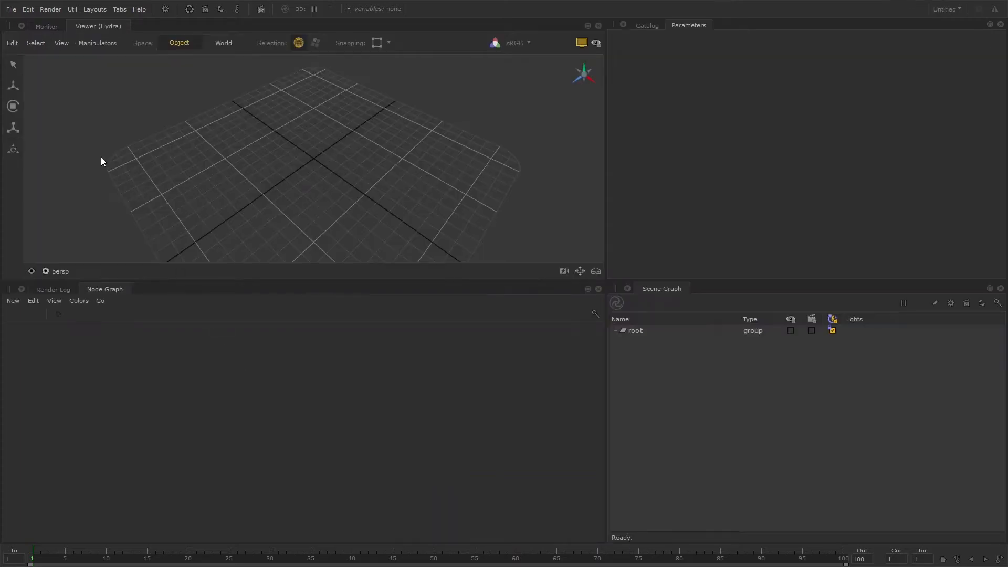
Open the Dragon.katana scene from the dragon project folder.
click(11, 9)
click(19, 35)
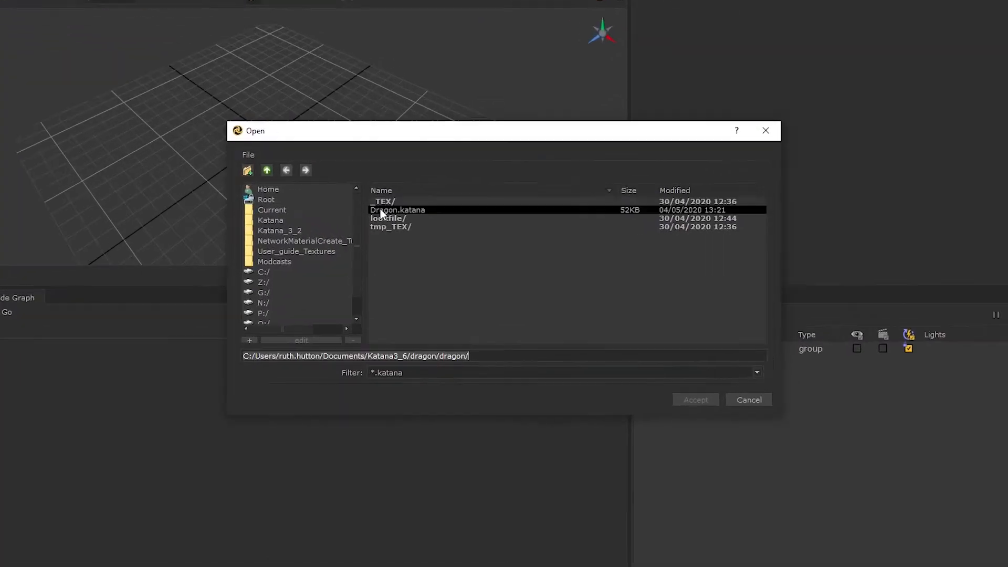
click(443, 219)
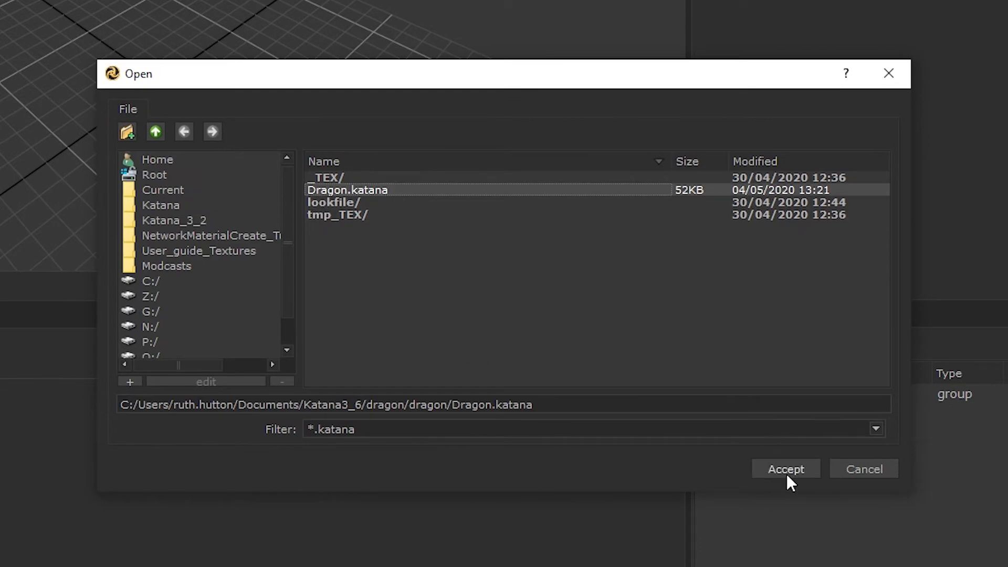
click(786, 470)
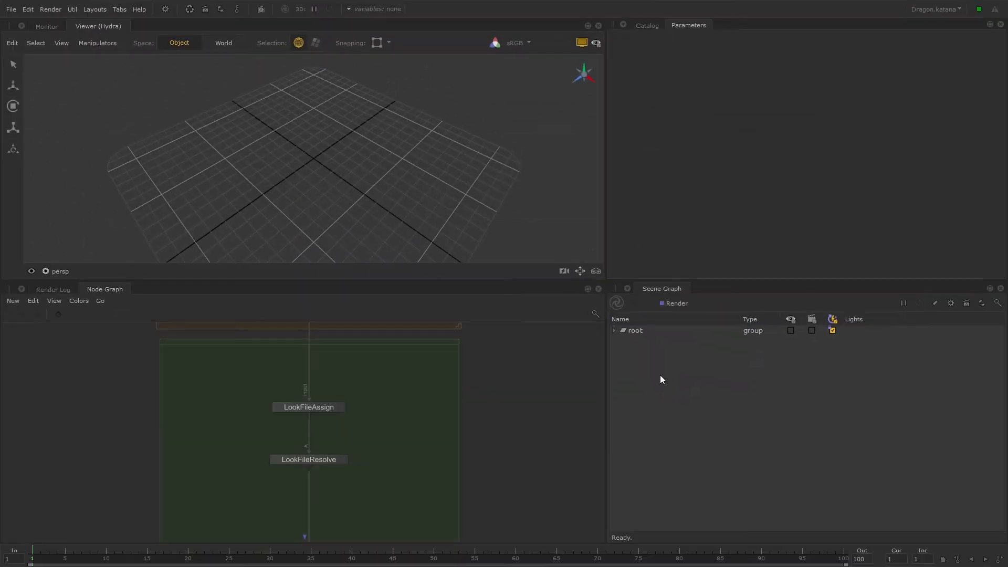
Expand the scene graph from root and look through camera3 in the viewer.
double_click(674, 330)
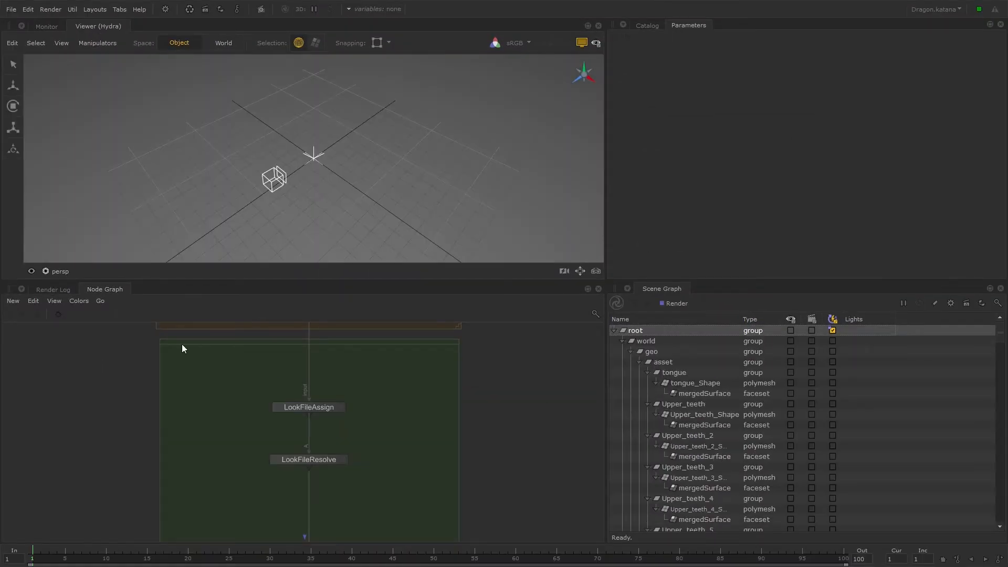
click(60, 271)
click(112, 358)
Start a live render from the Render node and minimise the 3Delight Display window.
middle_drag(521, 517, 545, 126)
click(336, 452)
right_click(336, 451)
click(382, 291)
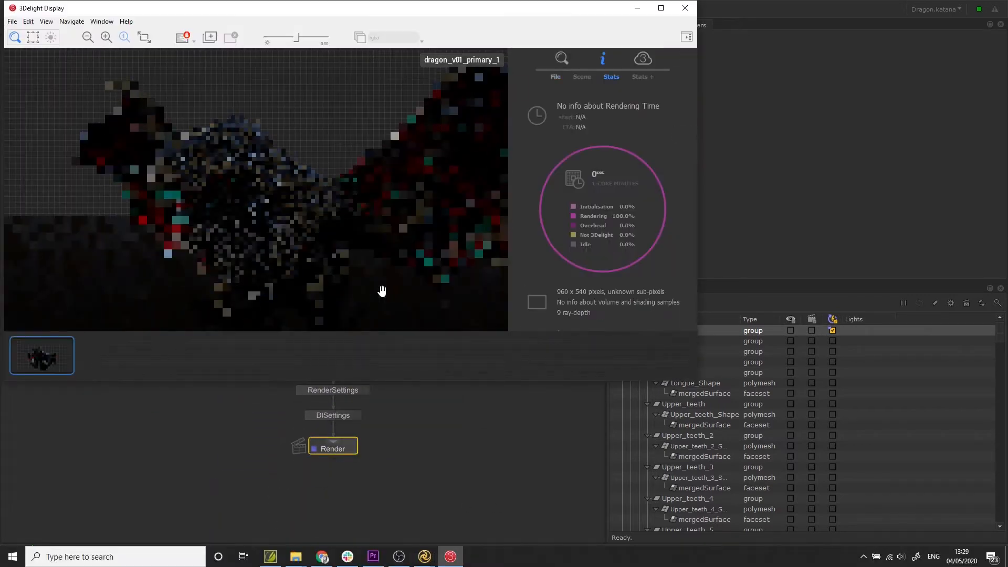
click(633, 9)
Enable live render updates for the root location and everything beneath it in the scene graph.
click(575, 223)
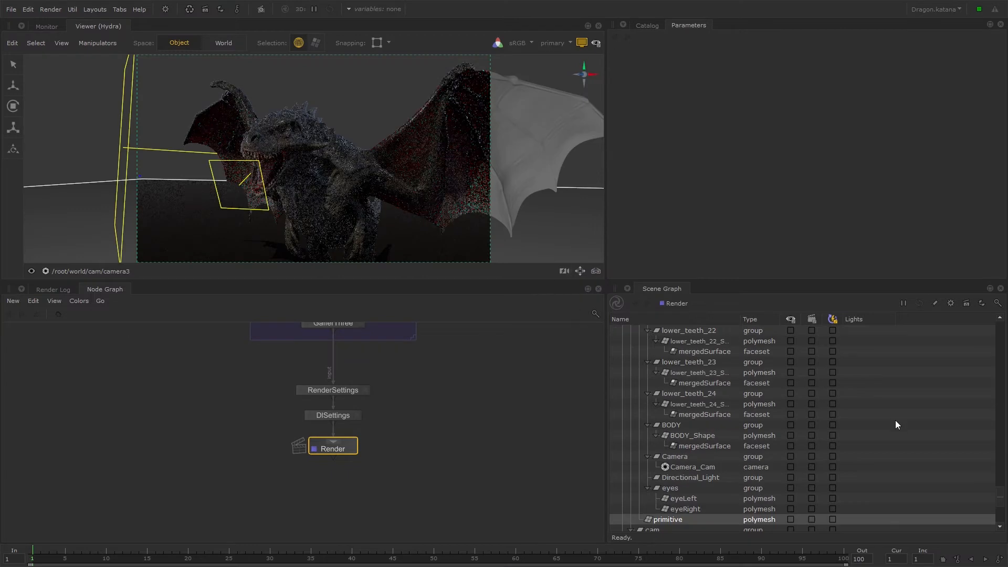
drag(999, 503, 999, 331)
click(832, 330)
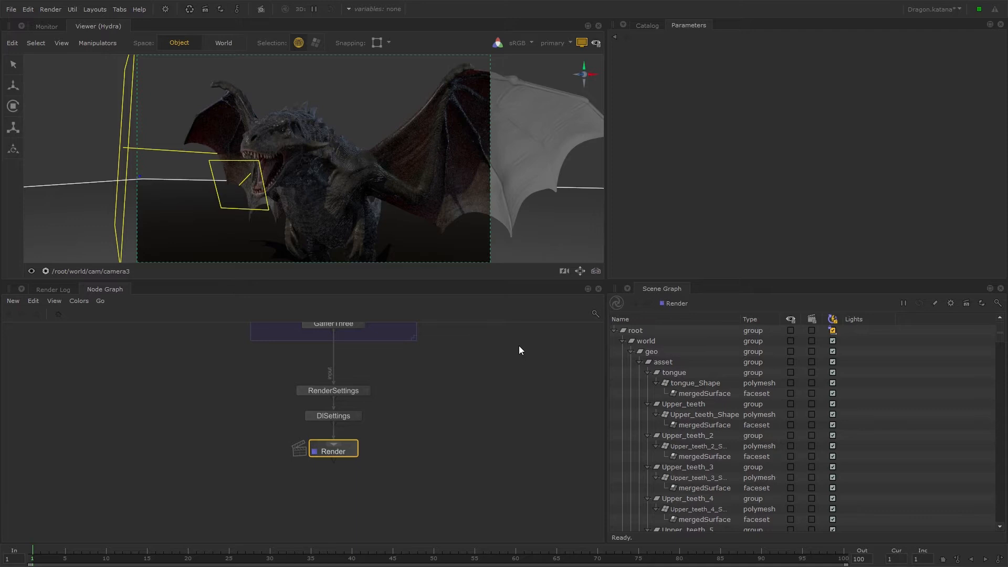
Review the LookFileBake node's parameters in Original Material Setup and its Write Look File dialog with dragon.klf, without writing a file.
scroll(344, 360, down, 10)
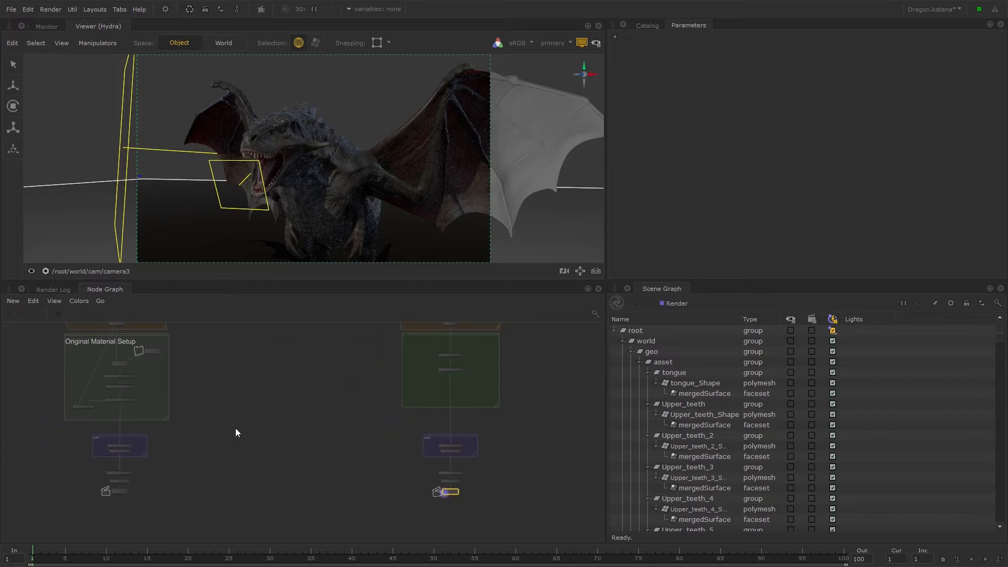
scroll(290, 378, up, 5)
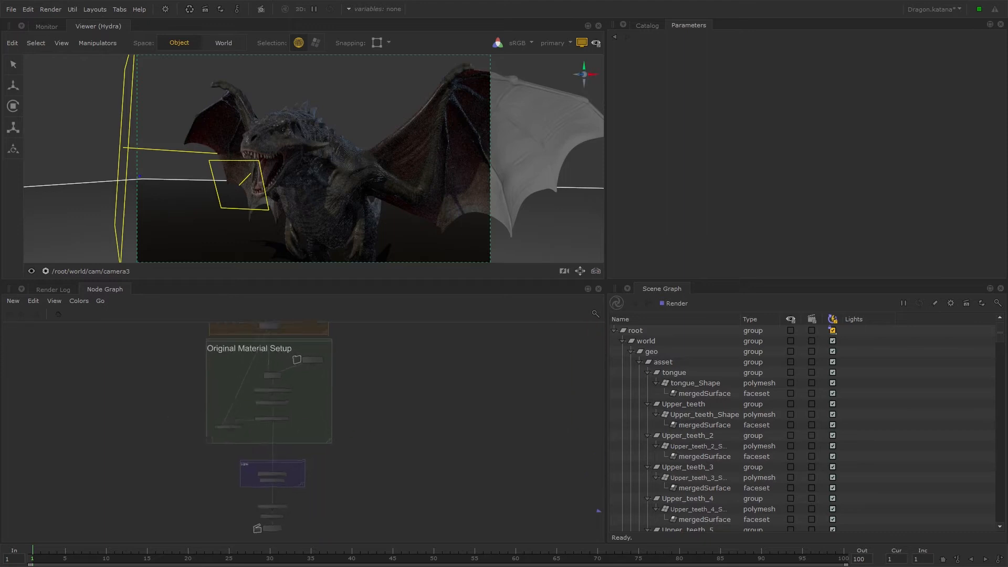
middle_drag(360, 452, 419, 470)
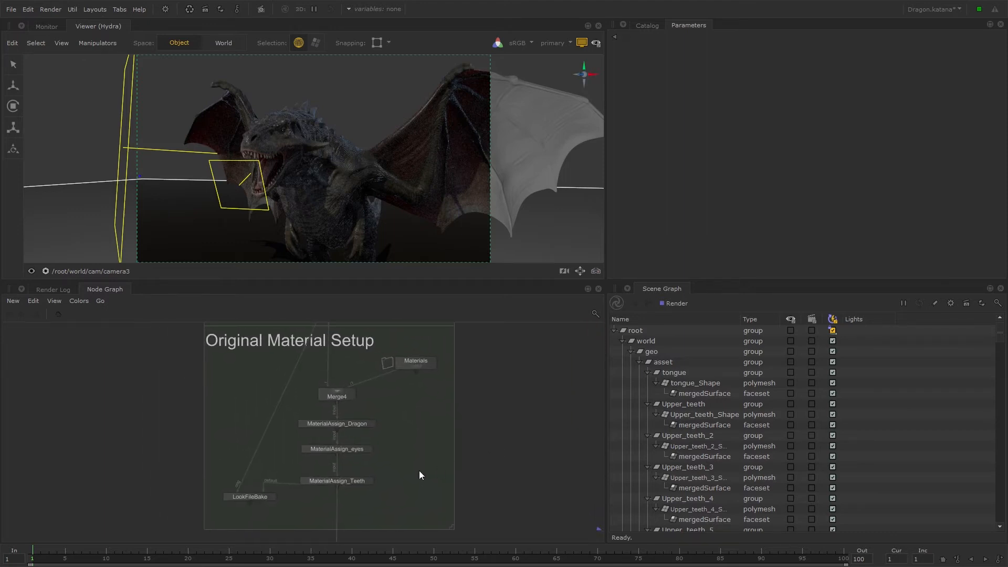
click(273, 497)
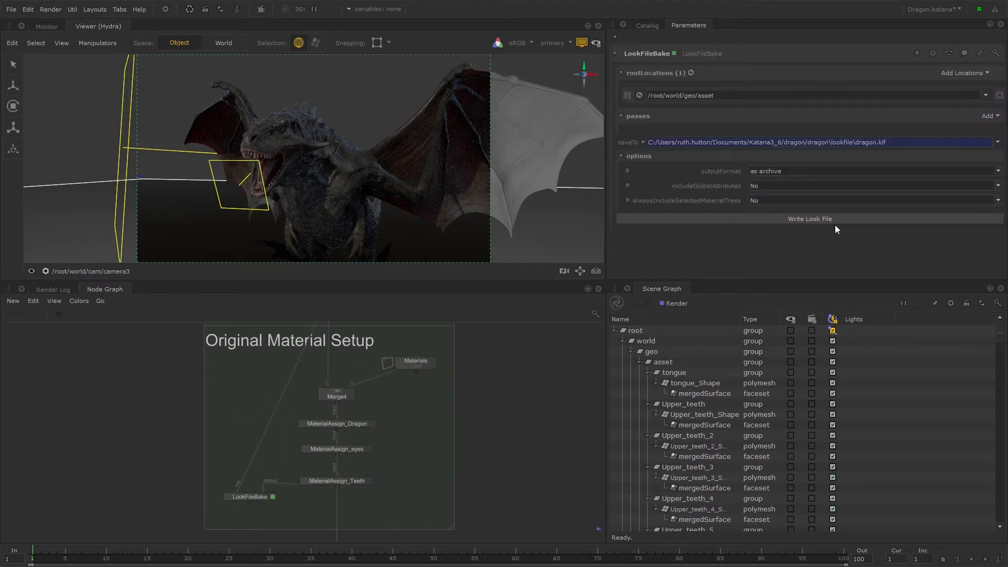
click(848, 222)
click(436, 217)
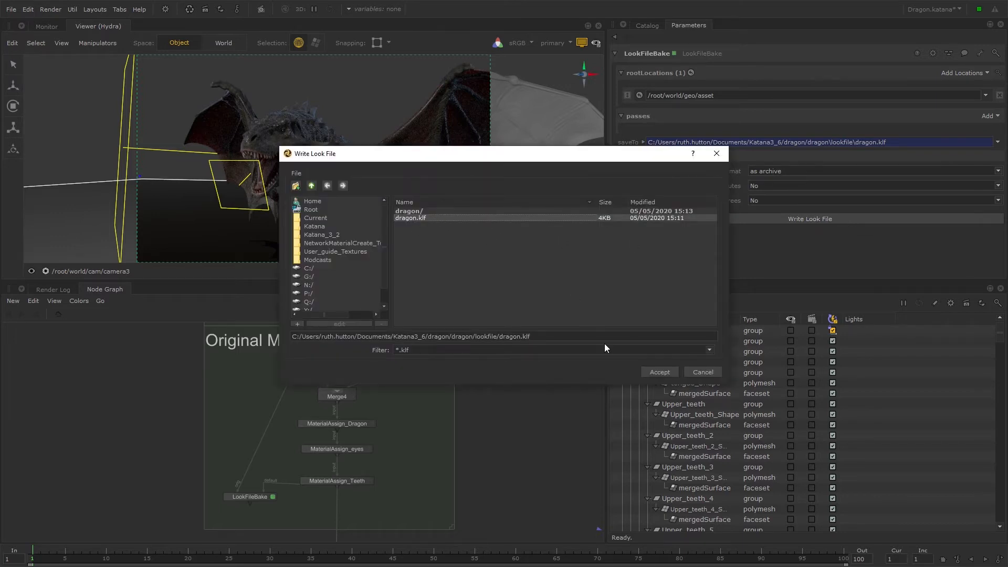
click(702, 372)
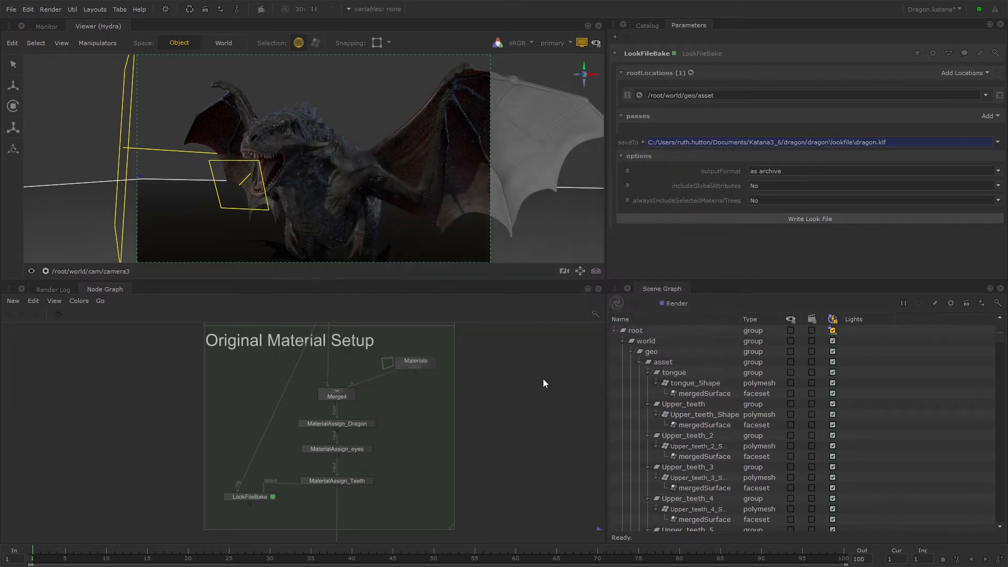
Examine the LookFileAssign and LookFileResolve nodes in the green material group of the node graph.
scroll(436, 398, down, 5)
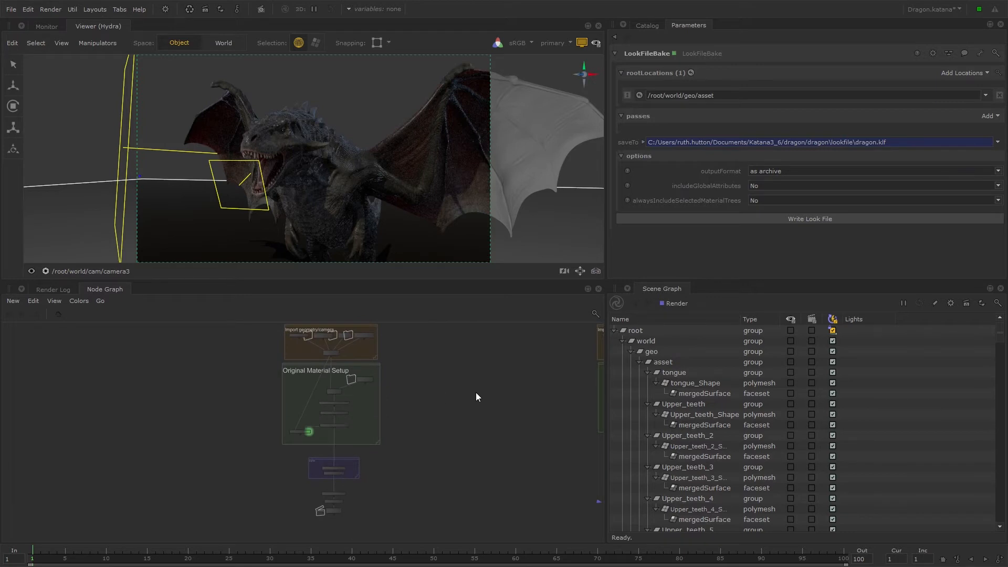
key(ctrl+a)
key(Delete)
middle_drag(594, 430, 387, 434)
scroll(412, 402, up, 5)
middle_drag(412, 403, 484, 183)
scroll(414, 405, up, 2)
middle_drag(415, 405, 474, 412)
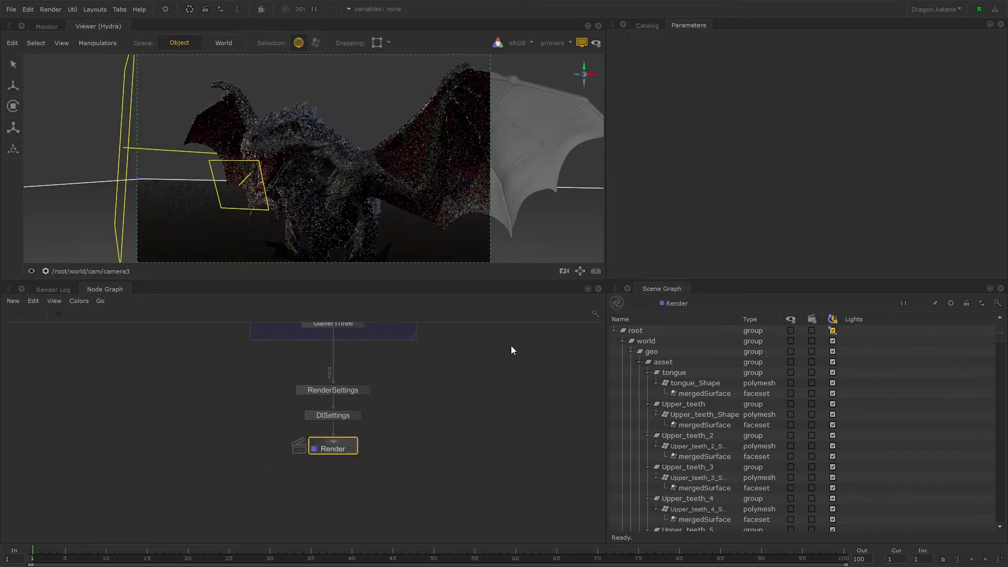
middle_drag(511, 345, 487, 503)
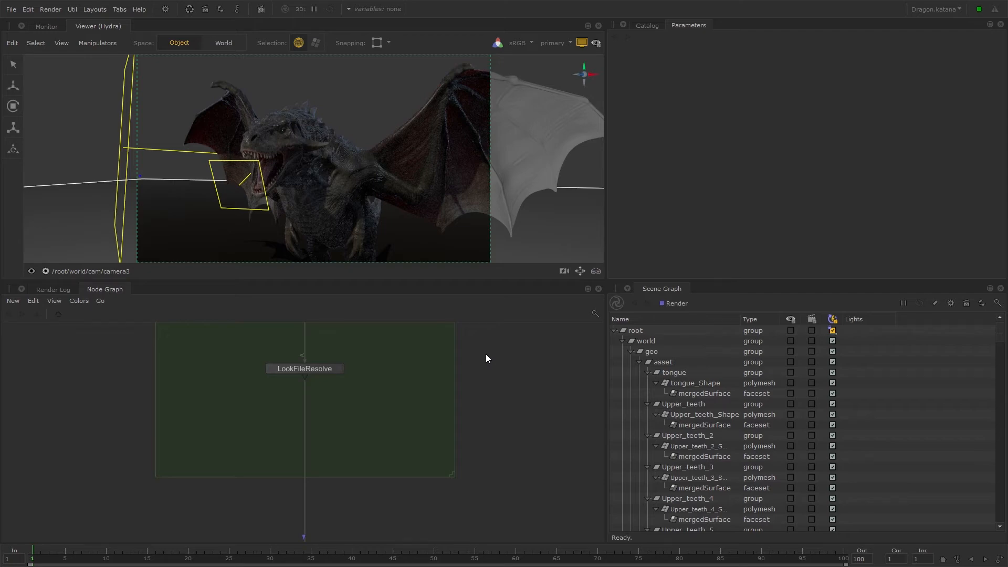
middle_drag(384, 368, 382, 386)
middle_drag(494, 366, 503, 404)
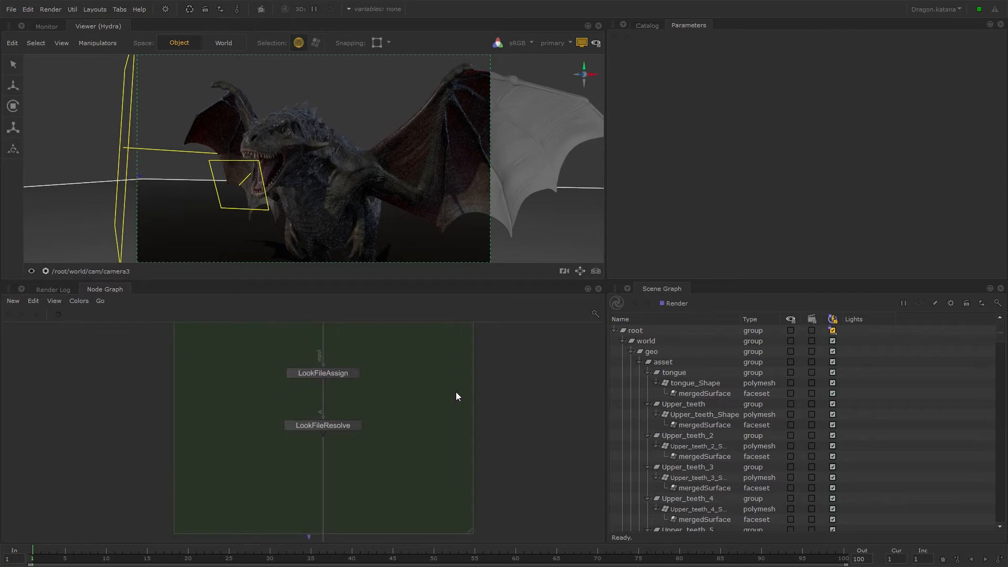
Add a LookFileManager node and connect it directly below LookFileResolve.
key(Tab)
text(look)
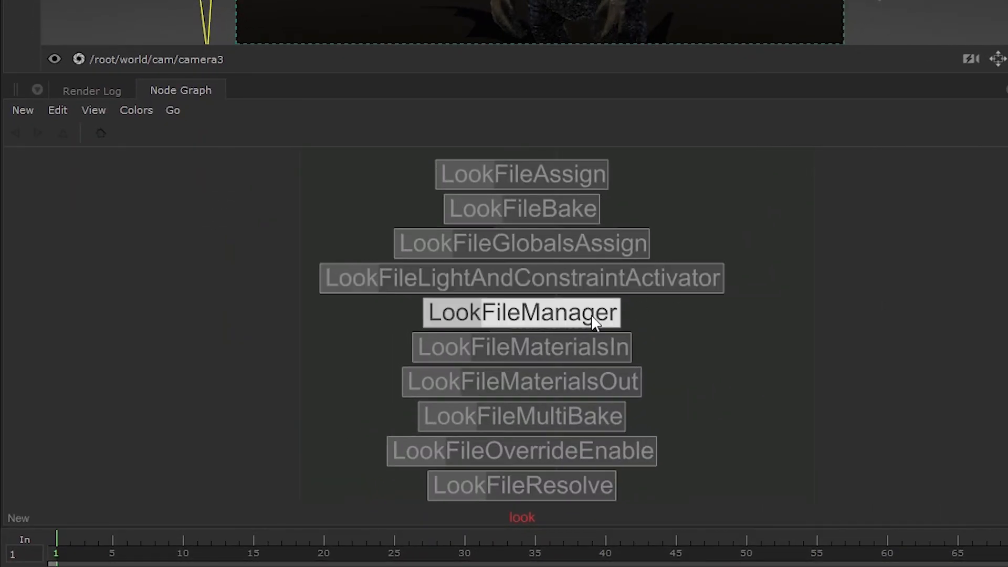
click(593, 321)
click(558, 394)
scroll(678, 381, up, 3)
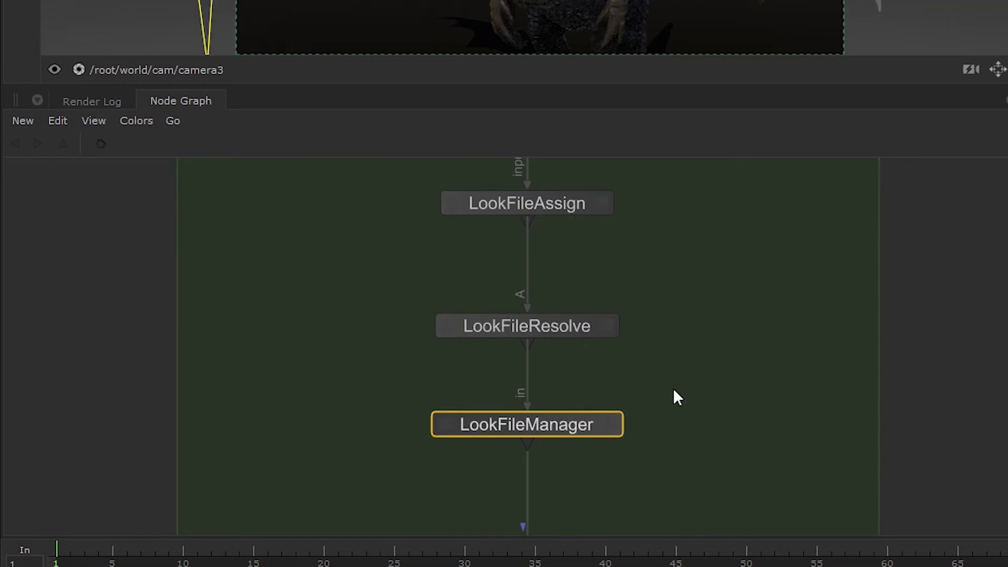
Find all look files in the incoming scene and add dragon.klf to the LookFileManager node.
click(612, 420)
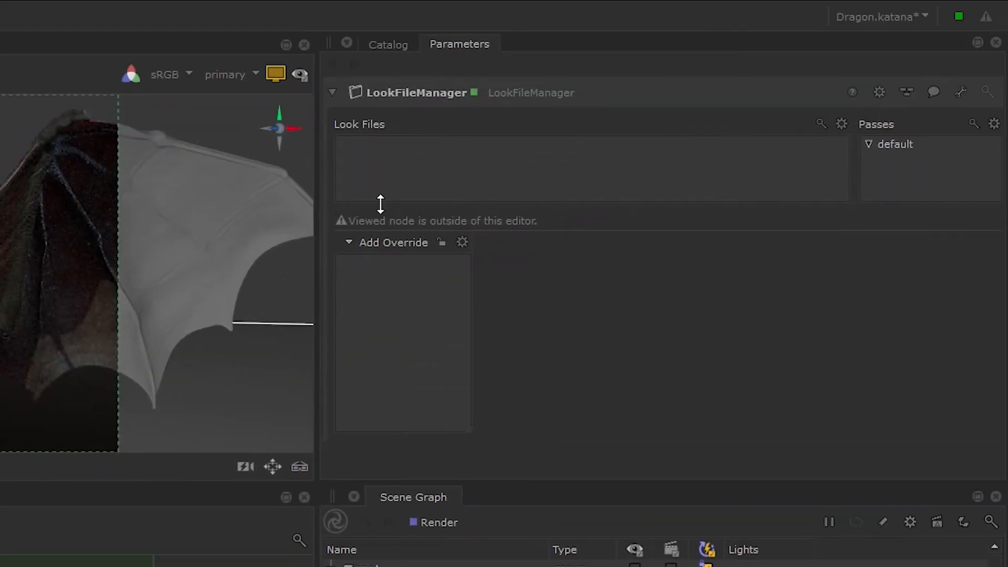
right_click(565, 161)
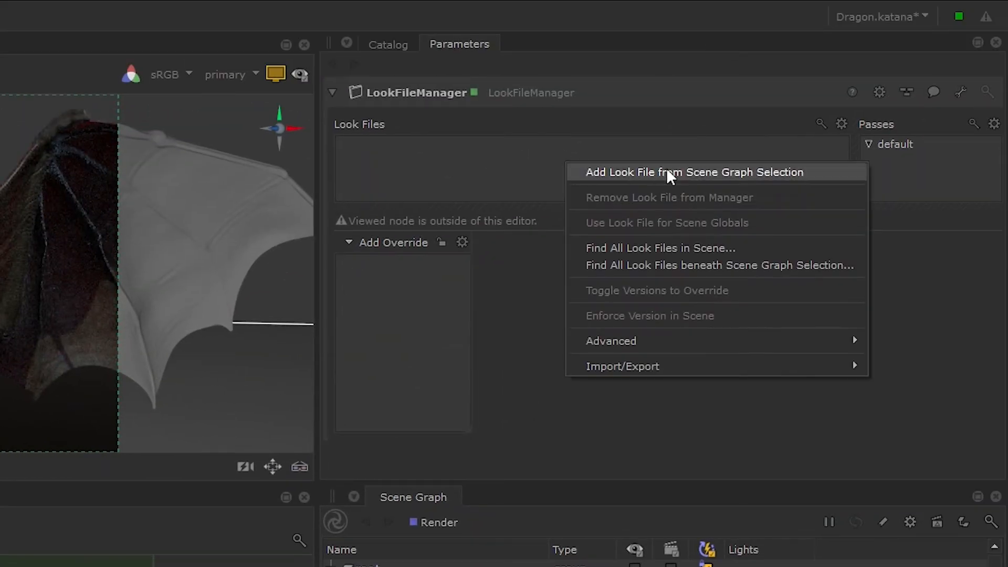
click(774, 247)
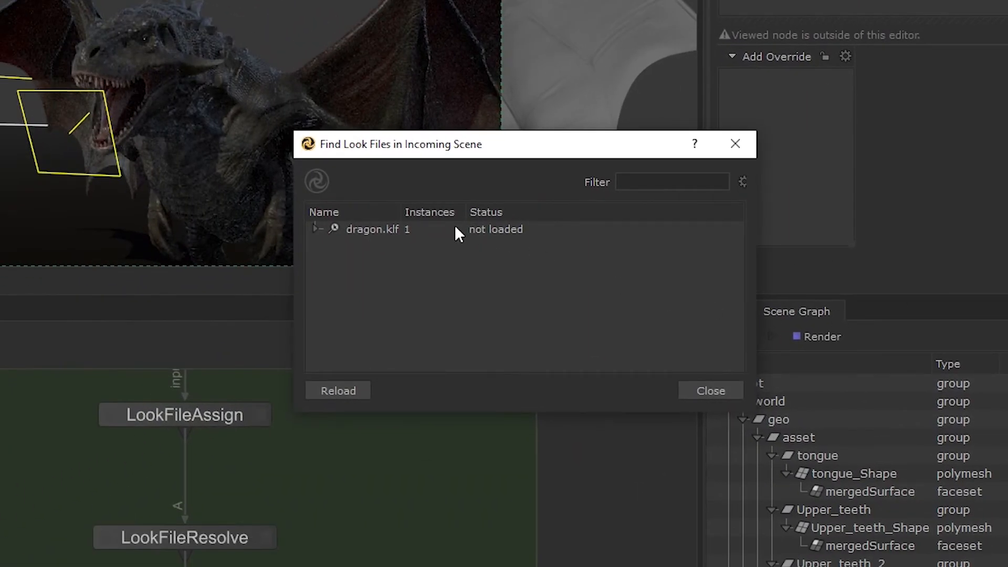
right_click(455, 228)
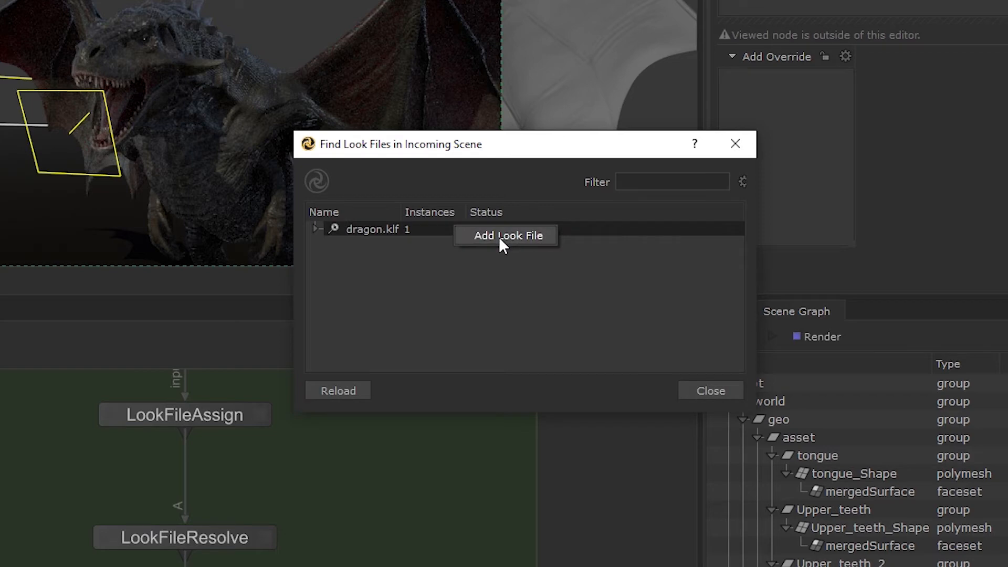
click(503, 245)
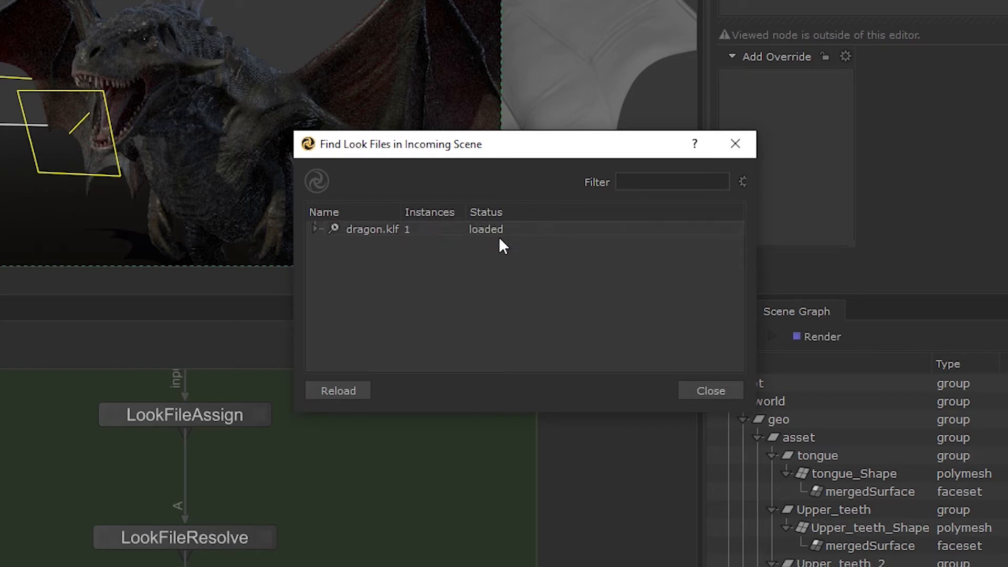
click(735, 391)
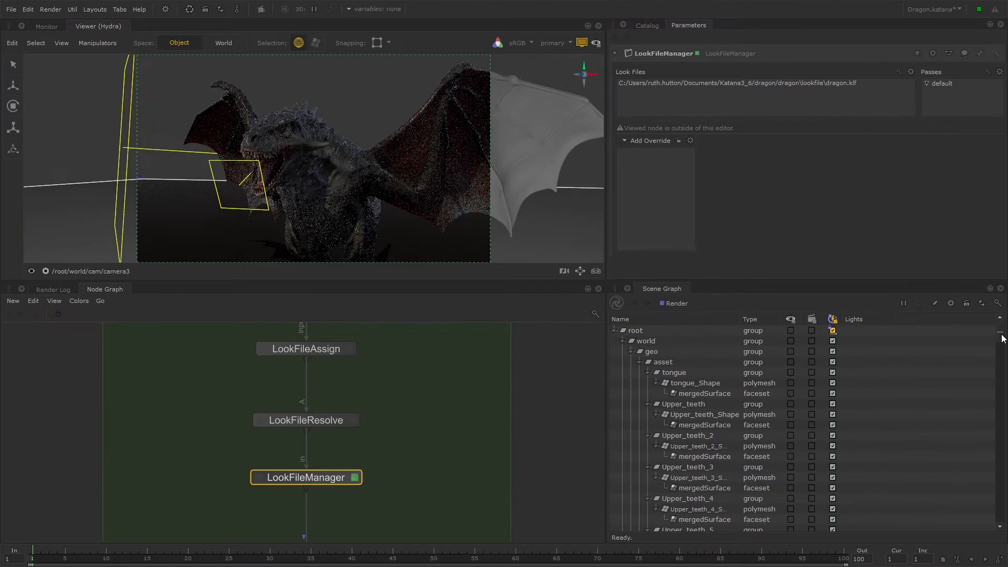
Expand the lookfile group under materials in the scene graph, including the dragon material, and select the dragon lookfile location.
drag(1002, 335, 994, 483)
double_click(476, 498)
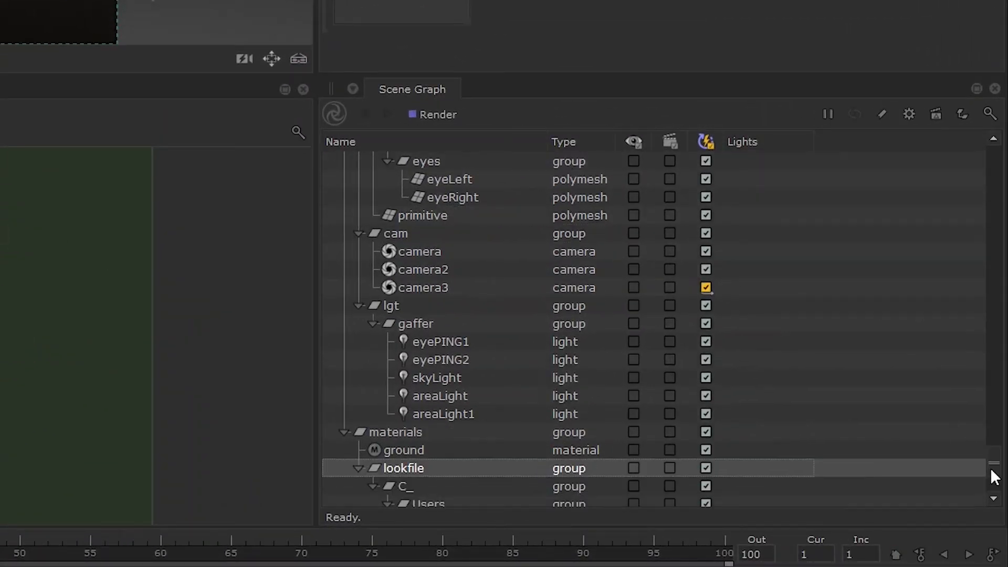
scroll(604, 479, down, 2)
click(464, 484)
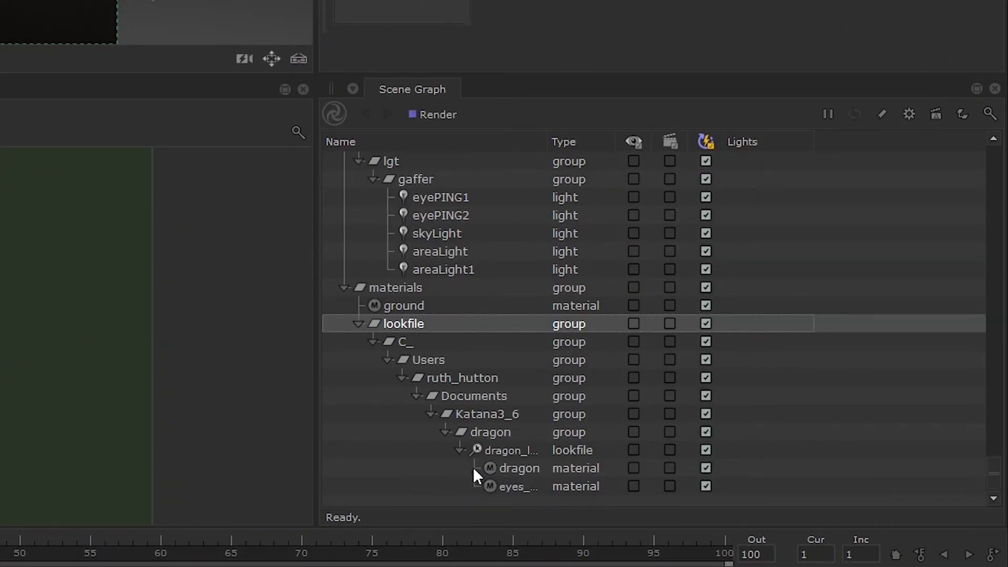
click(474, 467)
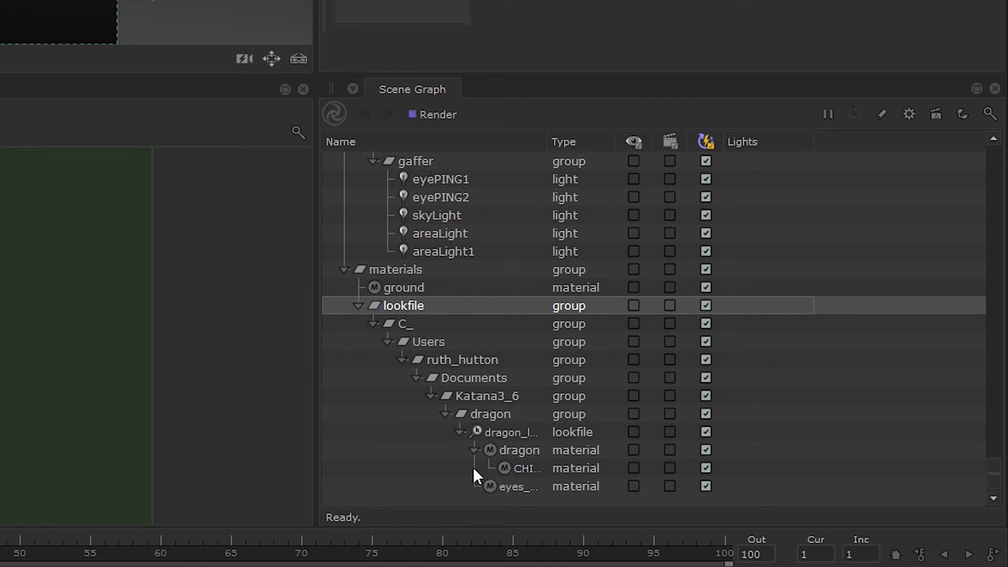
click(540, 434)
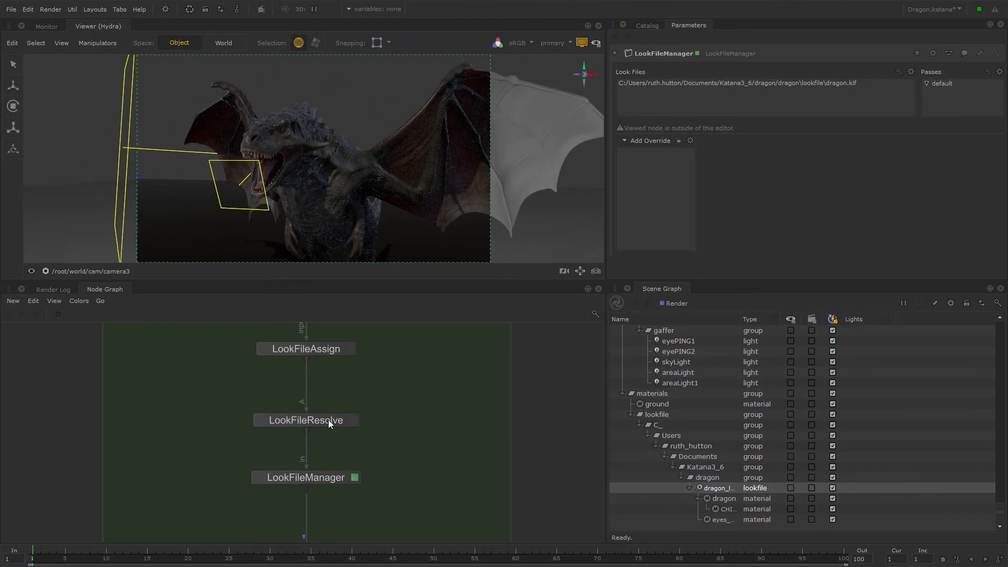
Delete the LookFileResolve node and move LookFileManager up closer to LookFileAssign.
click(328, 420)
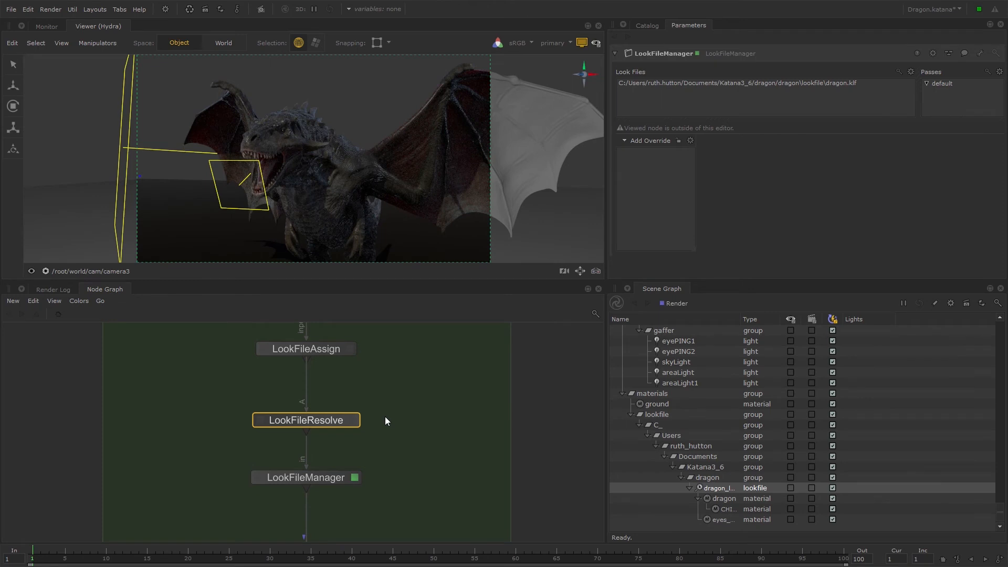
key(Delete)
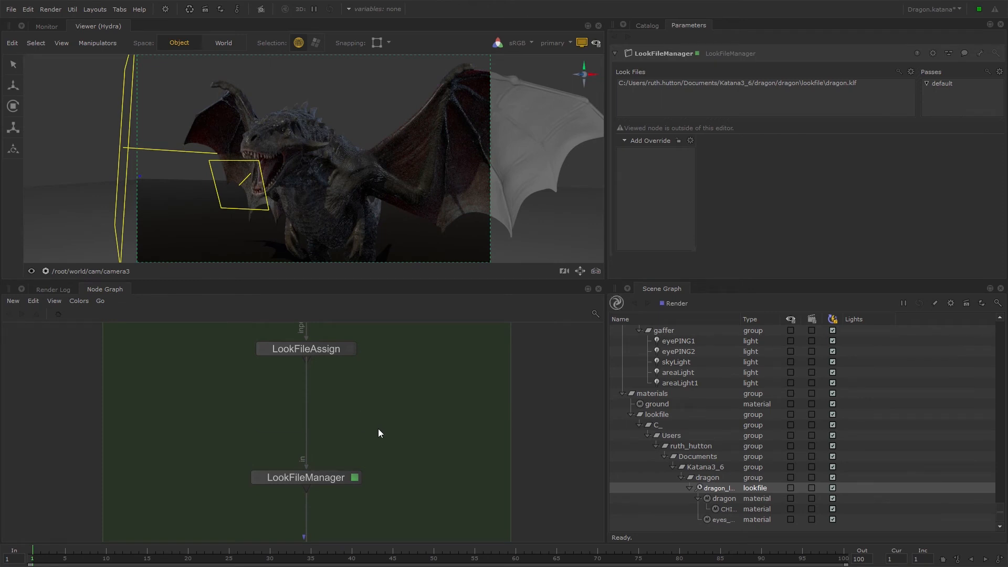
drag(342, 477, 335, 433)
Add a NetworkMaterialEdit node and connect it directly below LookFileManager.
click(399, 401)
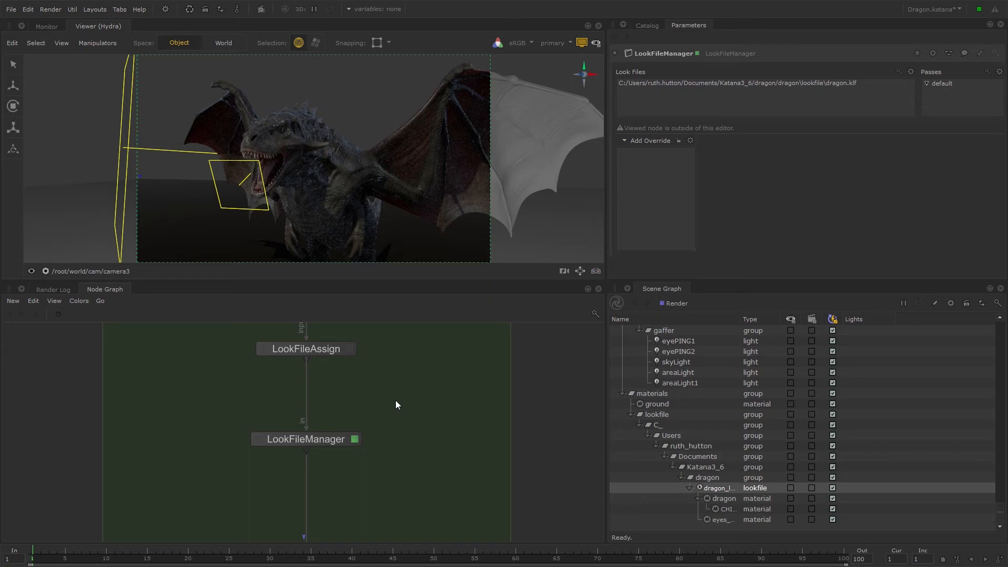
key(Tab)
text(net)
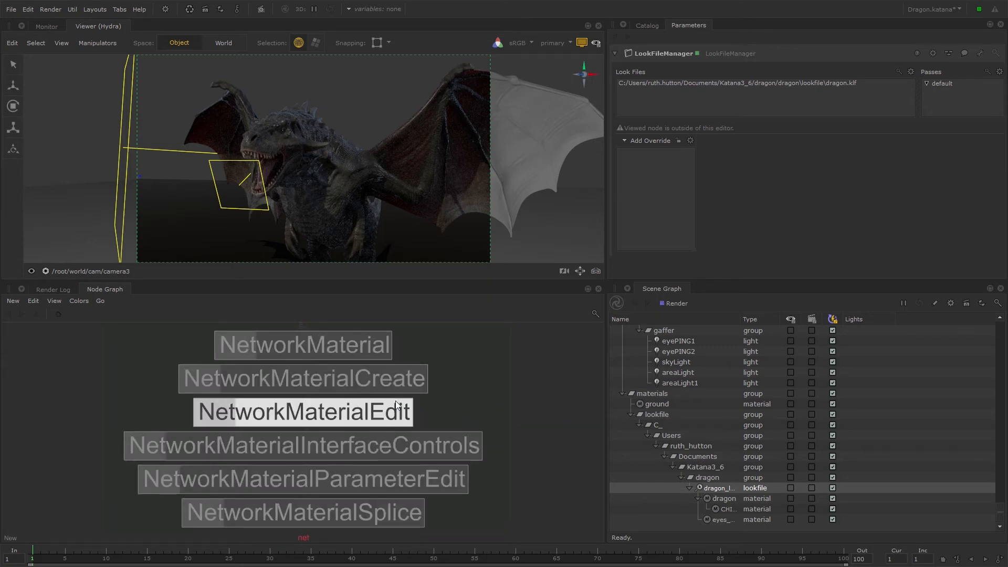
click(366, 411)
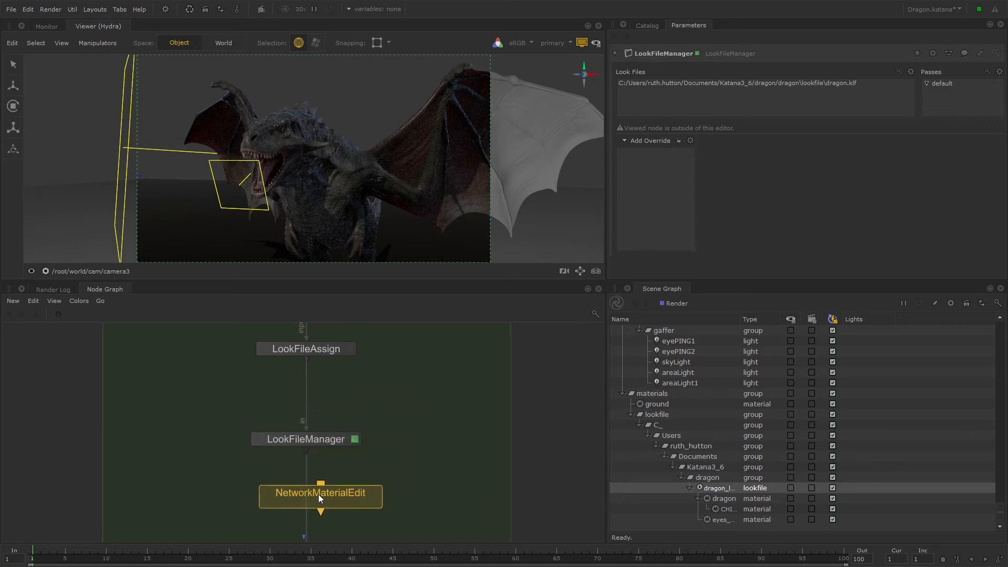
click(307, 502)
key(f)
click(432, 426)
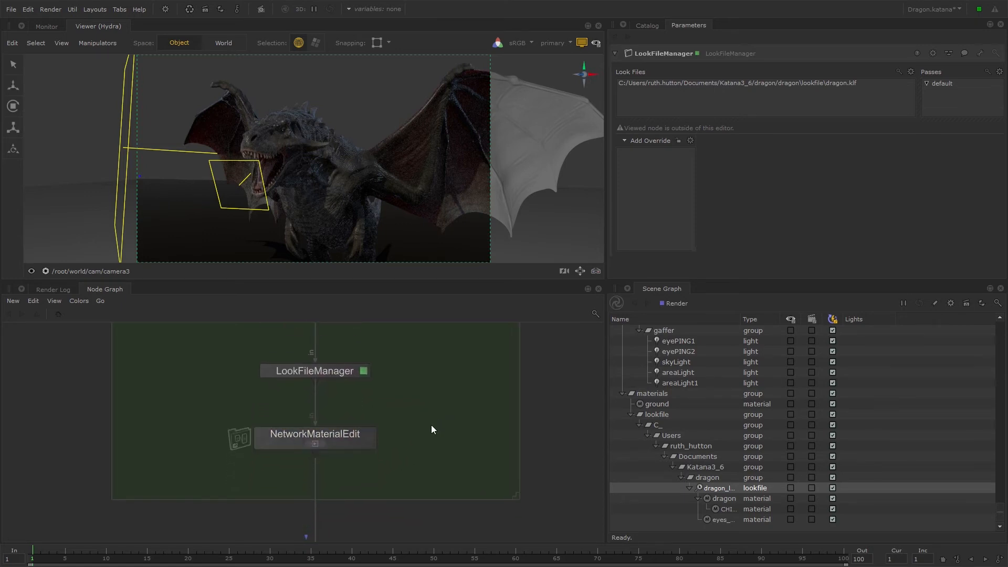
Edit the NetworkMaterialEdit node and set its scene graph location to the dragon material under the dragon lookfile.
click(370, 438)
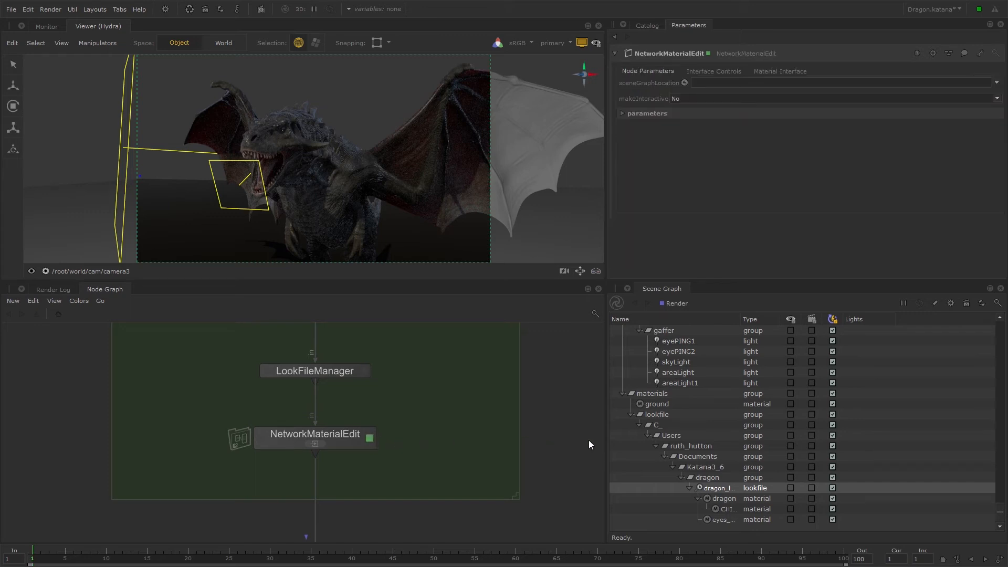
click(724, 499)
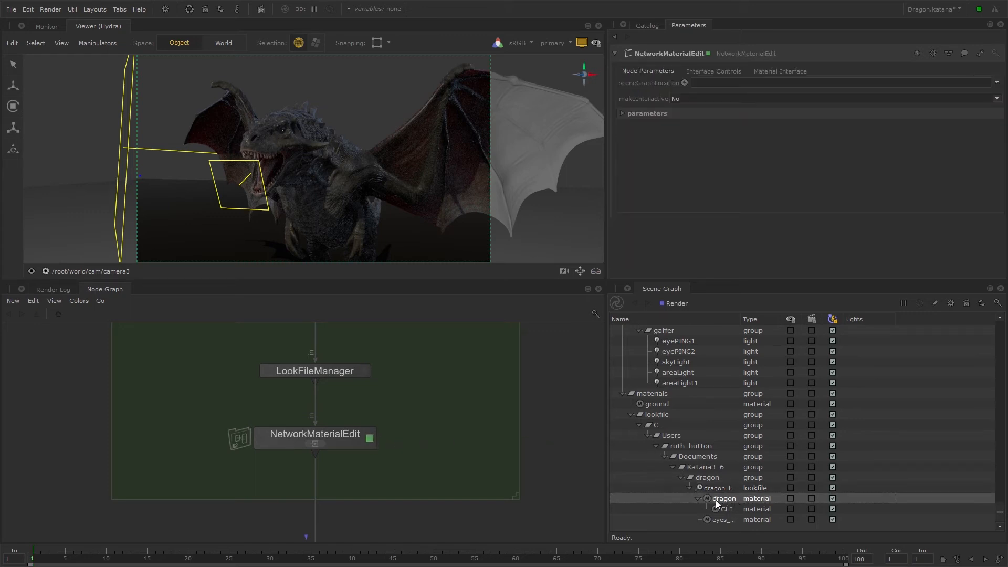
drag(738, 500, 817, 81)
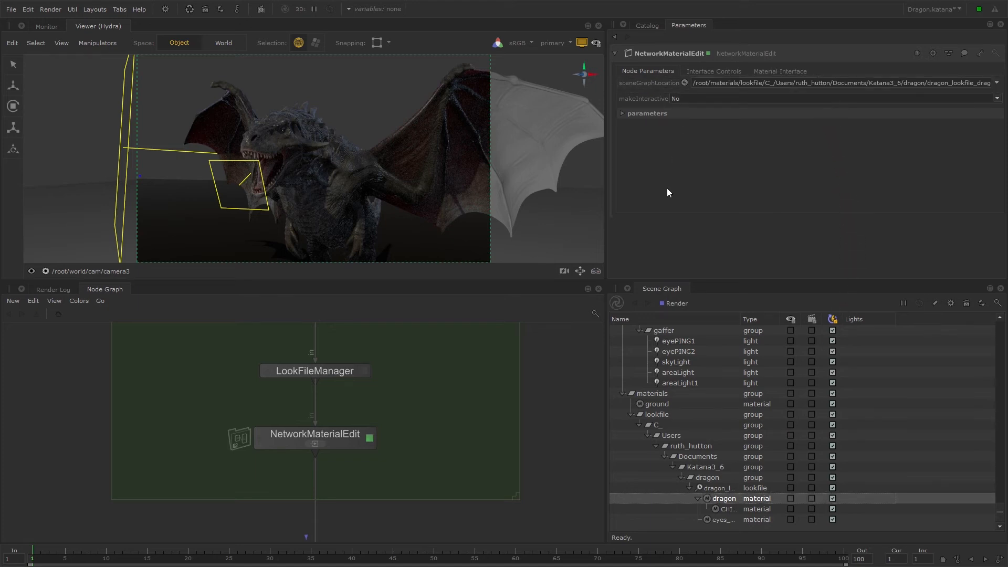
Open the shading network inside the NetworkMaterialEdit node and frame the DlPrincipled shader group.
click(322, 443)
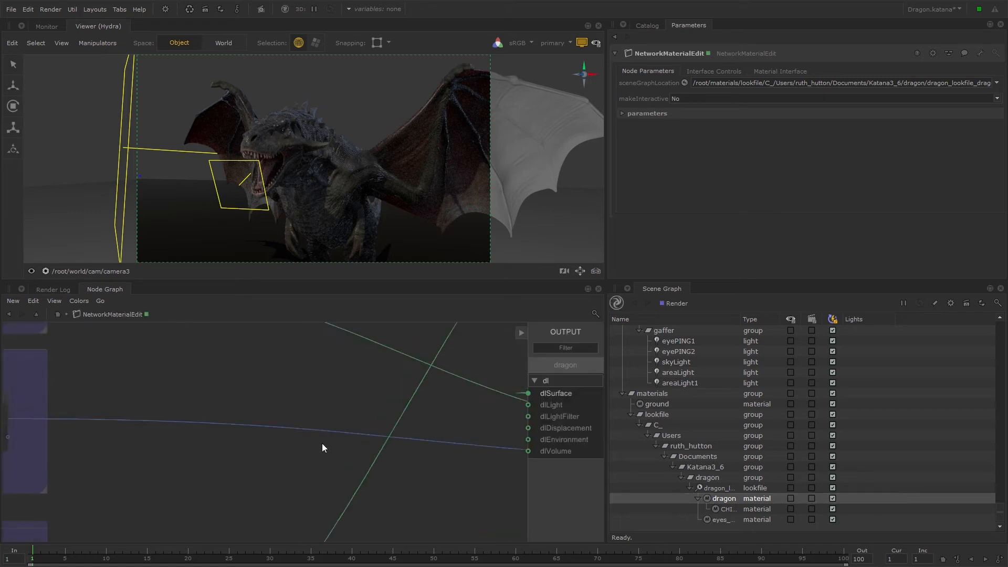
scroll(477, 400, down, 2)
middle_drag(477, 400, 427, 398)
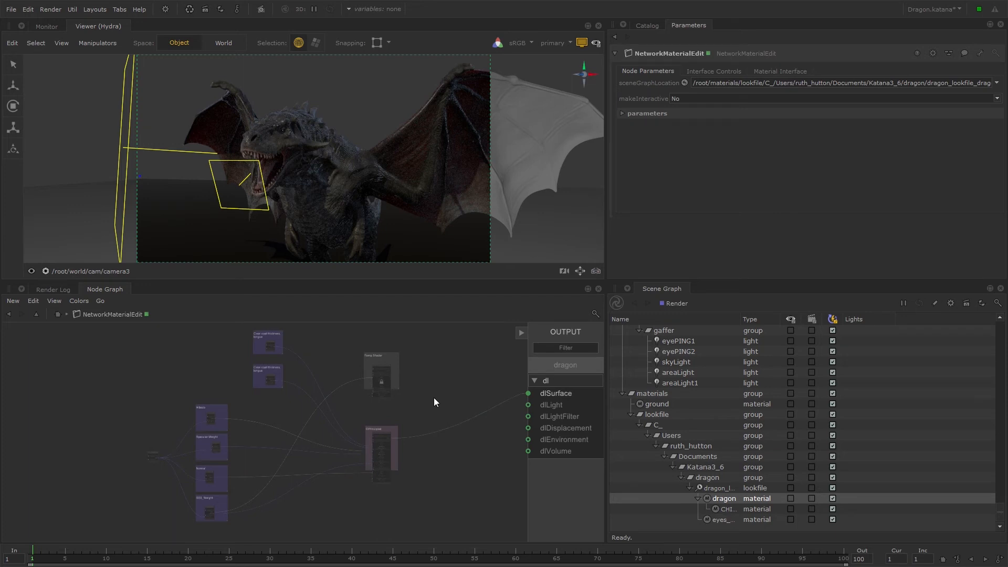
key(f)
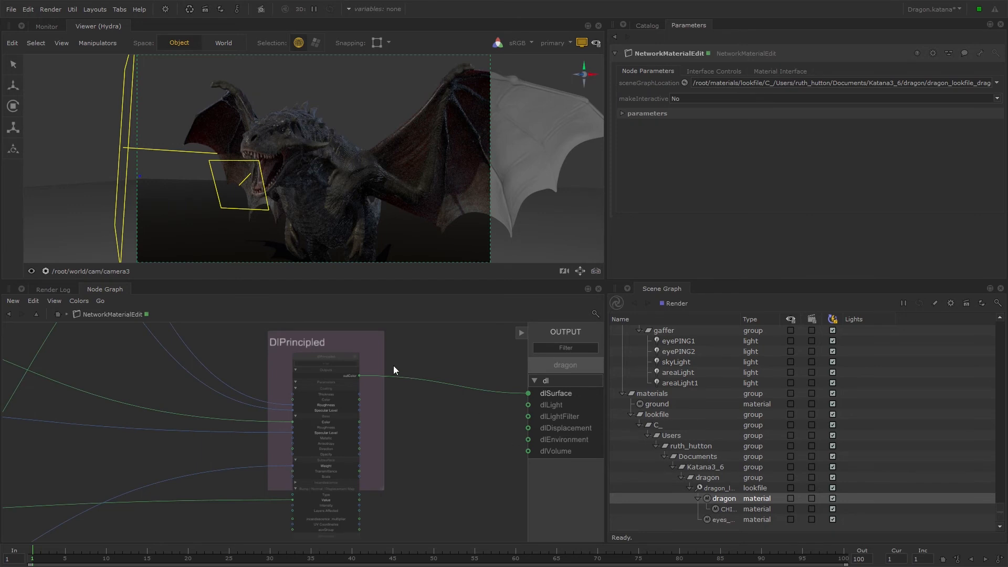
Set the dlPrincipled shader's subsurface Scale to 4 and its base Roughness to 0.7.
click(354, 357)
click(626, 137)
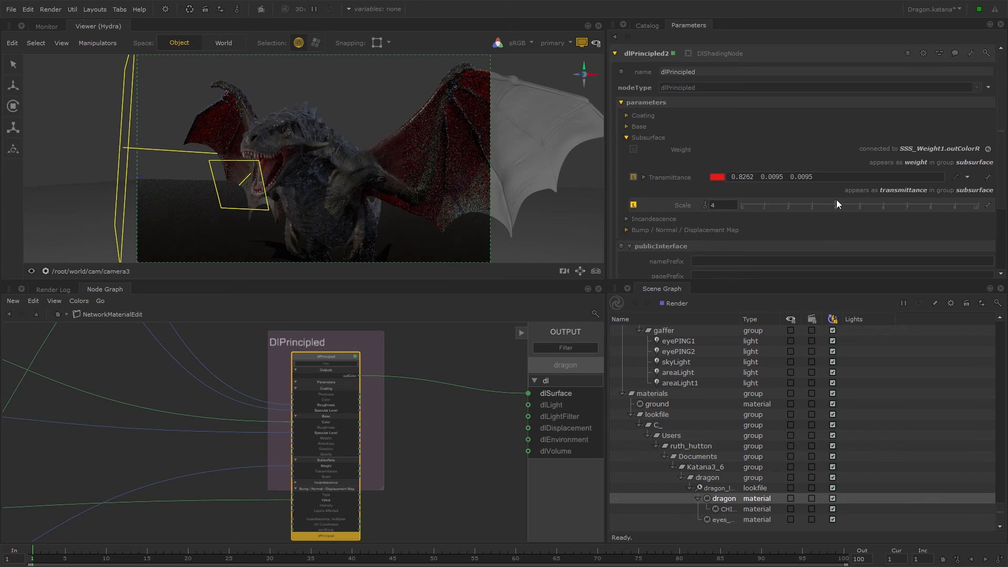
click(625, 126)
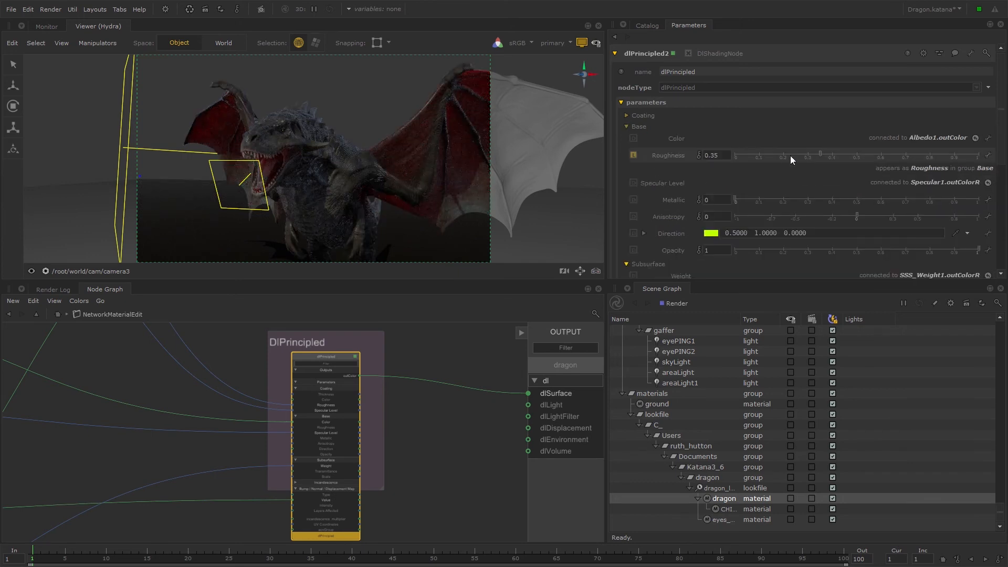
drag(821, 155, 904, 154)
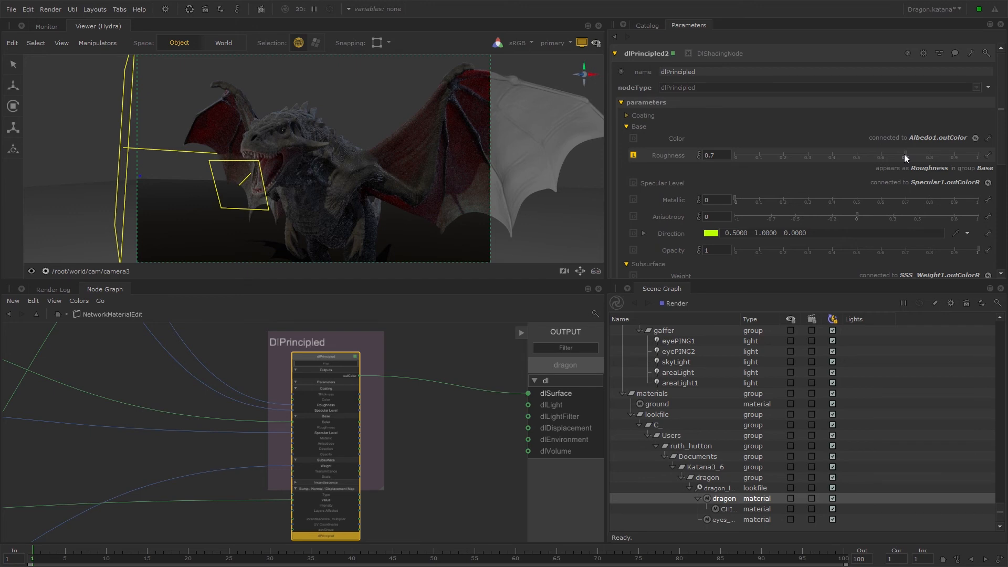
middle_drag(402, 344, 386, 467)
middle_drag(378, 394, 351, 477)
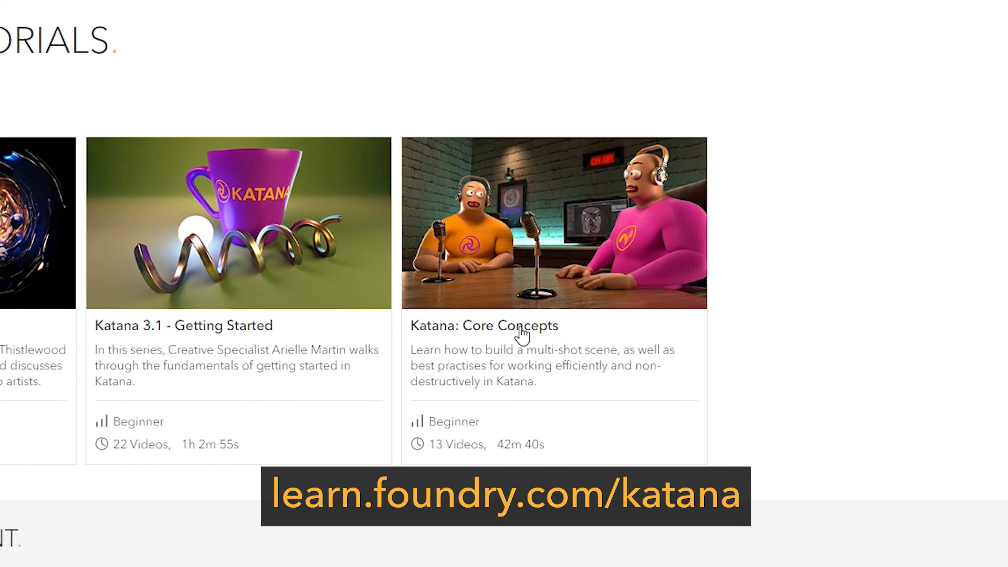
Switch to the Foundry Learn website and open the Katana: Core Concepts tutorial series.
click(521, 328)
middle_click(573, 302)
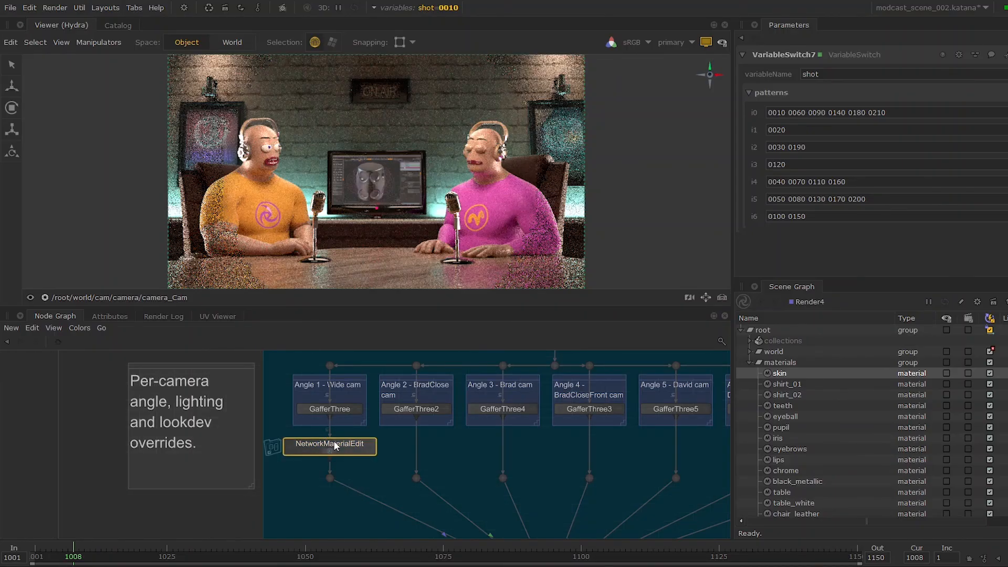
In the modcast scene, assign the shirt_01 material to the NetworkMaterialEdit node under Angle 1 - Wide cam and open its shading network.
mouse_move(789, 385)
mouse_down()
mouse_move(873, 191)
mouse_move(867, 88)
mouse_up()
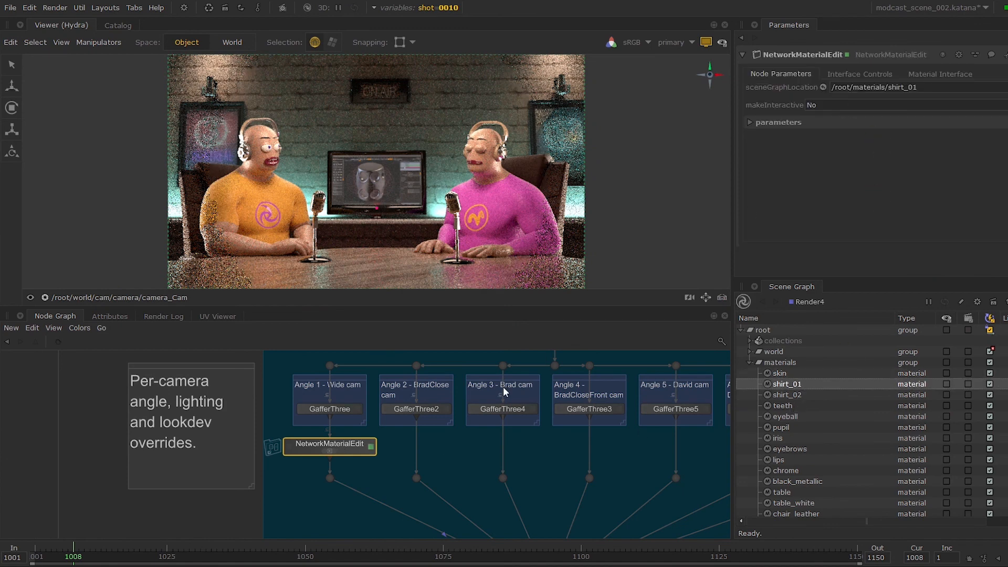
click(330, 451)
scroll(403, 407, up, 5)
click(411, 389)
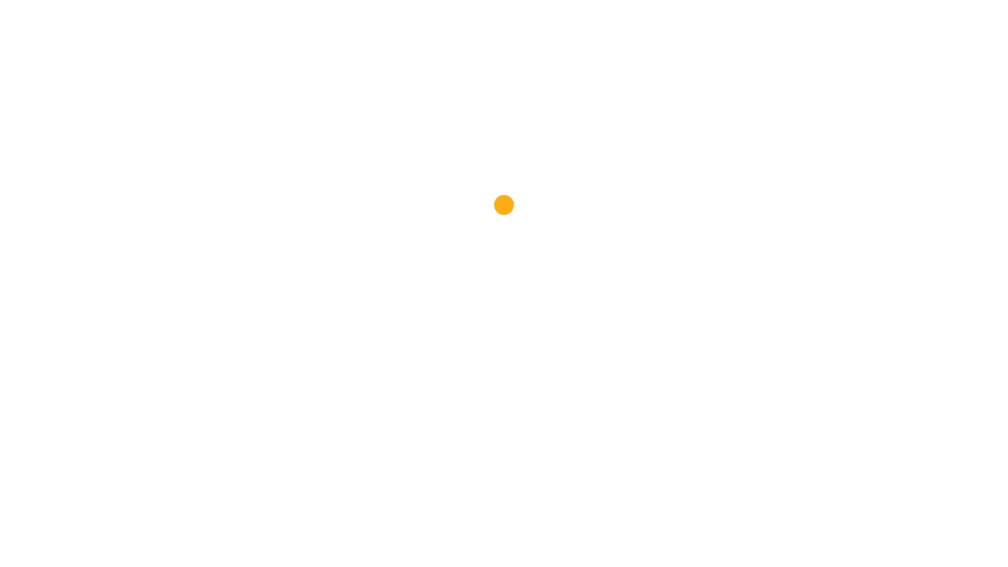